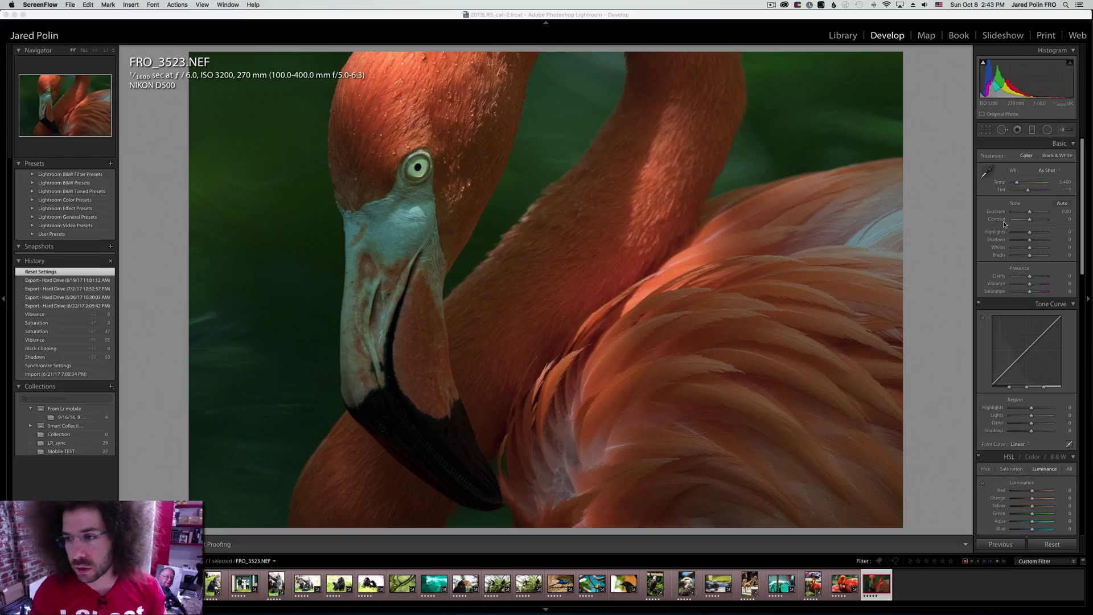
# Step: Set the flamingo photo's exposure to +0.60 and contrast to +72, with the Medium Contrast point curve
pyautogui.click(1031, 215)
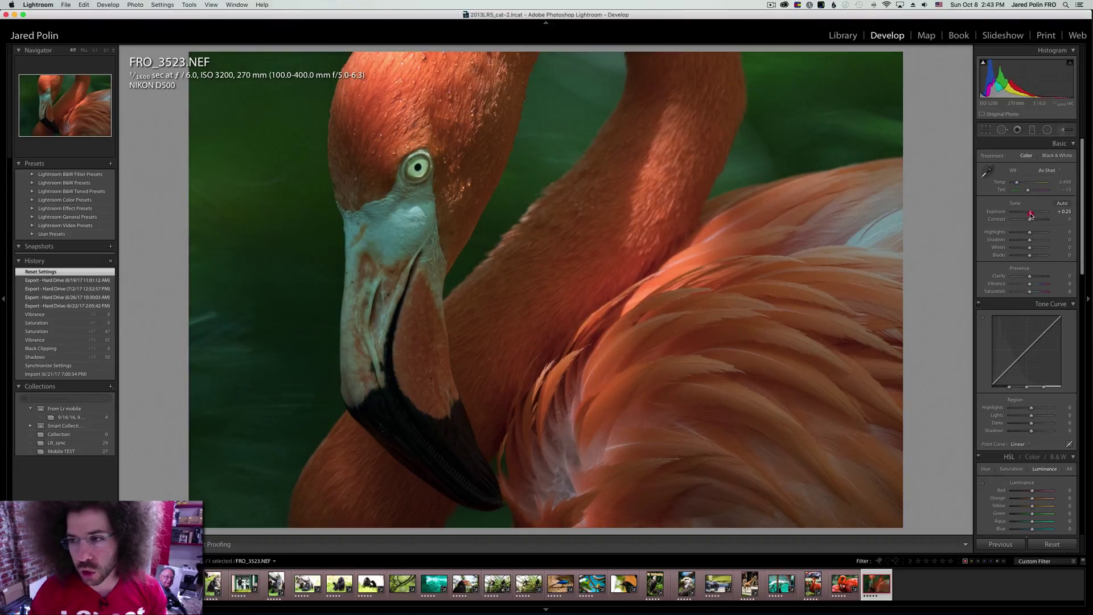
pyautogui.moveTo(1030, 215); pyautogui.dragTo(1043, 220)
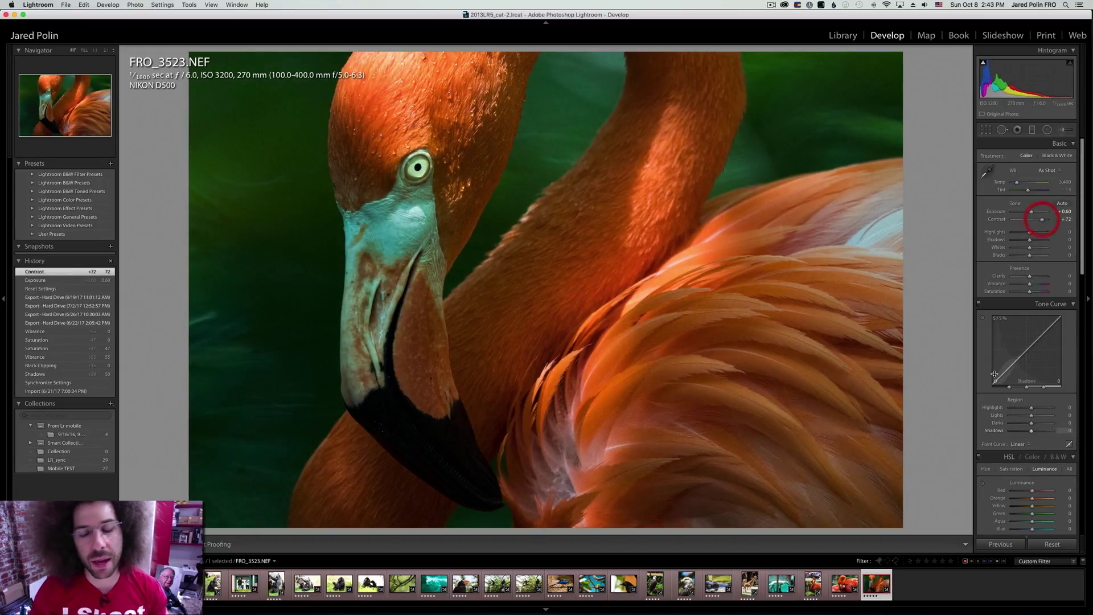
pyautogui.click(1025, 446)
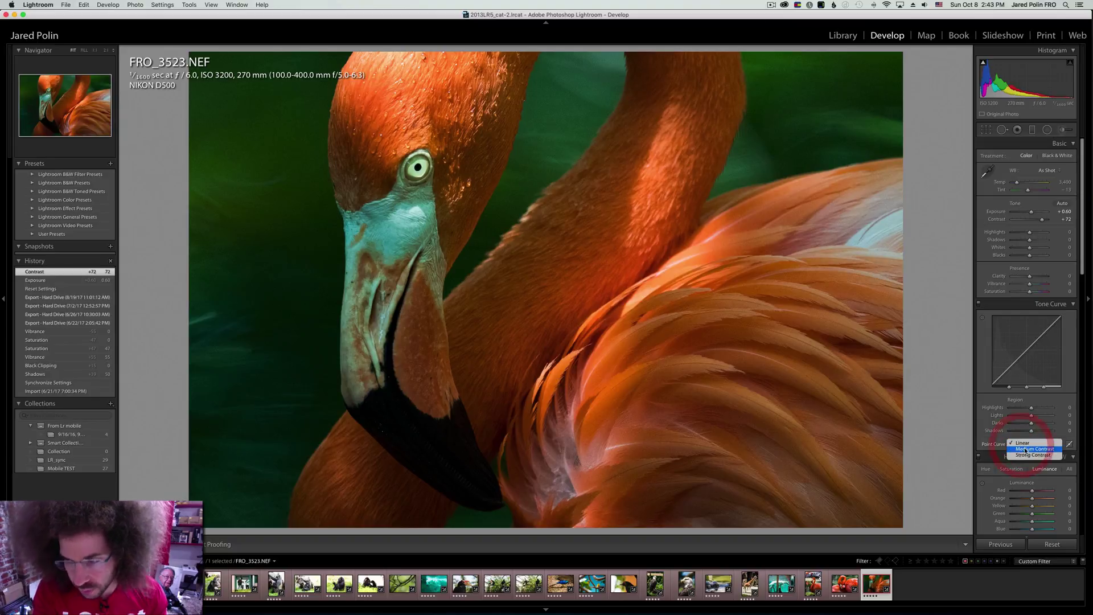
pyautogui.click(1026, 449)
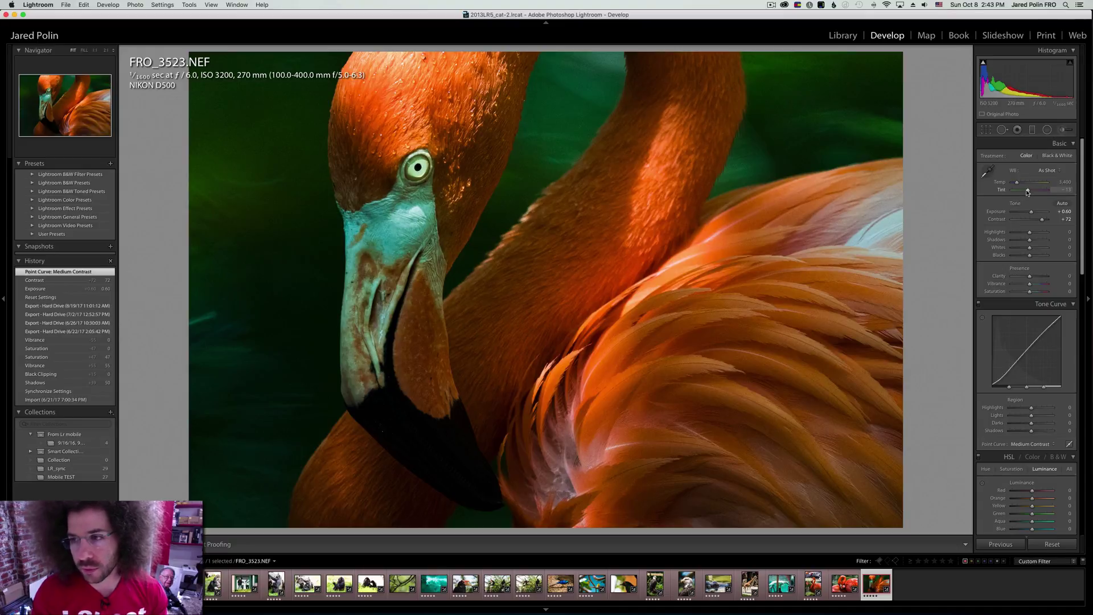
# Step: Customize the photo's white balance with a temperature of 4,200 and a tint of +44
pyautogui.moveTo(1028, 193); pyautogui.dragTo(1019, 184)
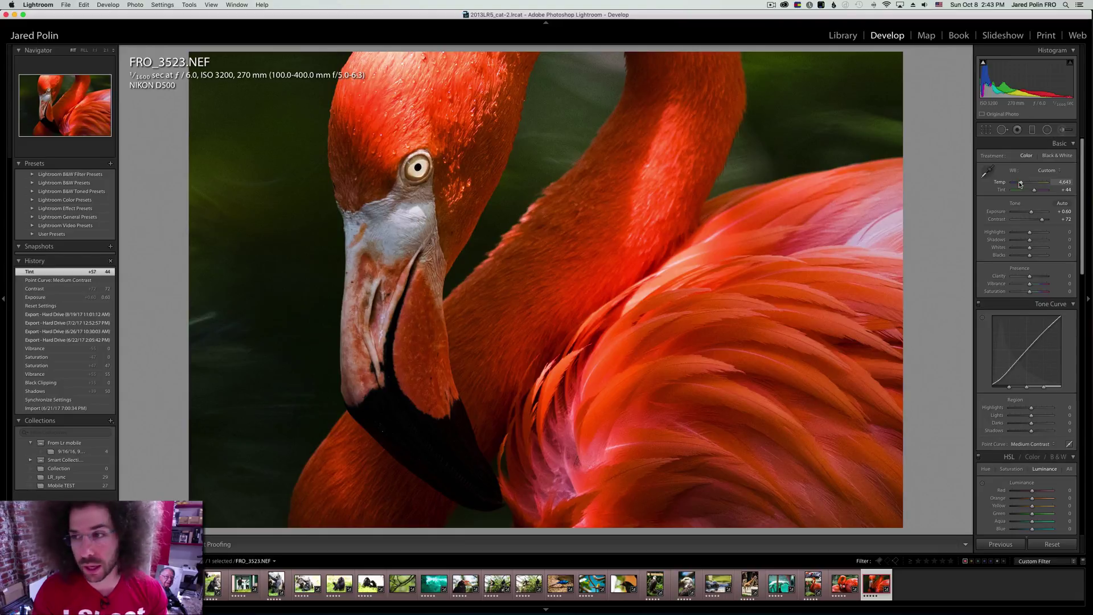
pyautogui.moveTo(1021, 183); pyautogui.dragTo(1021, 184)
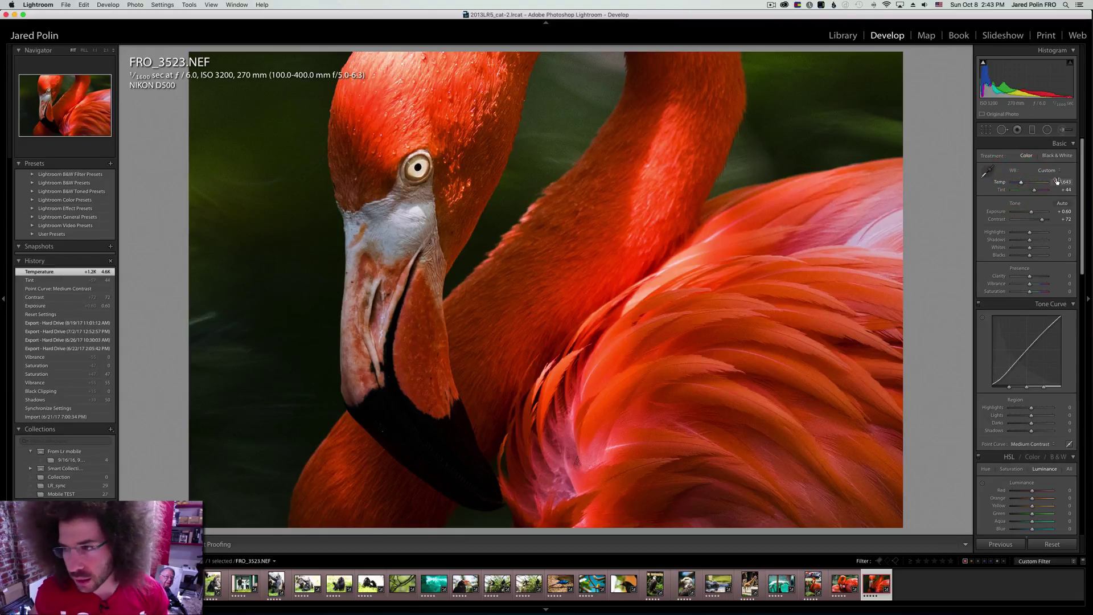
pyautogui.click(1063, 182)
pyautogui.write('4,200')
pyautogui.press('Return')
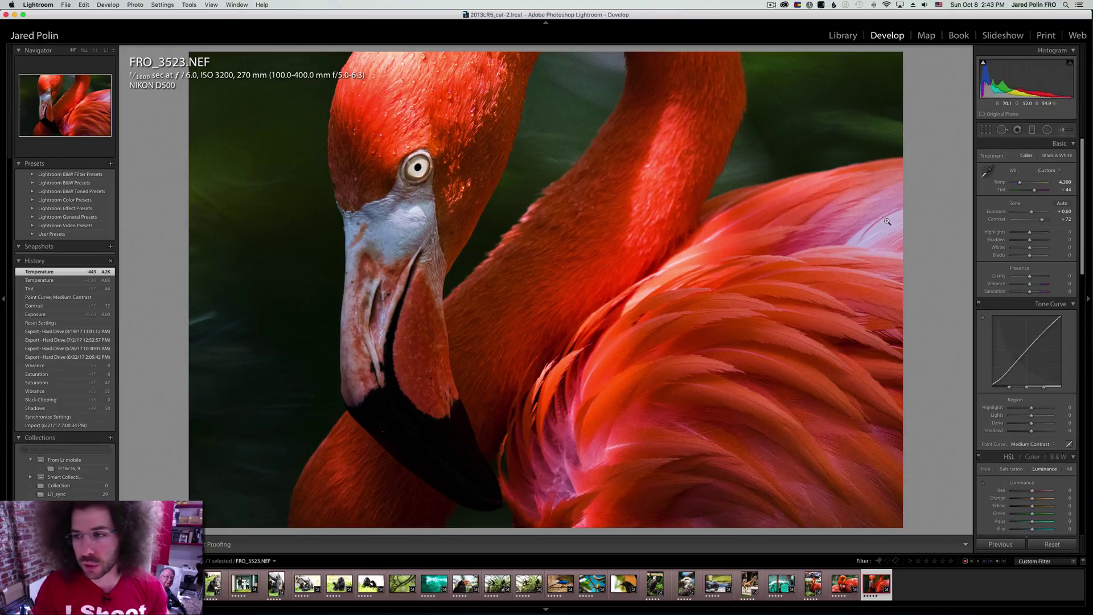
# Step: Refine the photo's tones and detail with clarity +27, highlights -65, shadows +34 and whites +43
pyautogui.moveTo(1036, 277); pyautogui.dragTo(1022, 235)
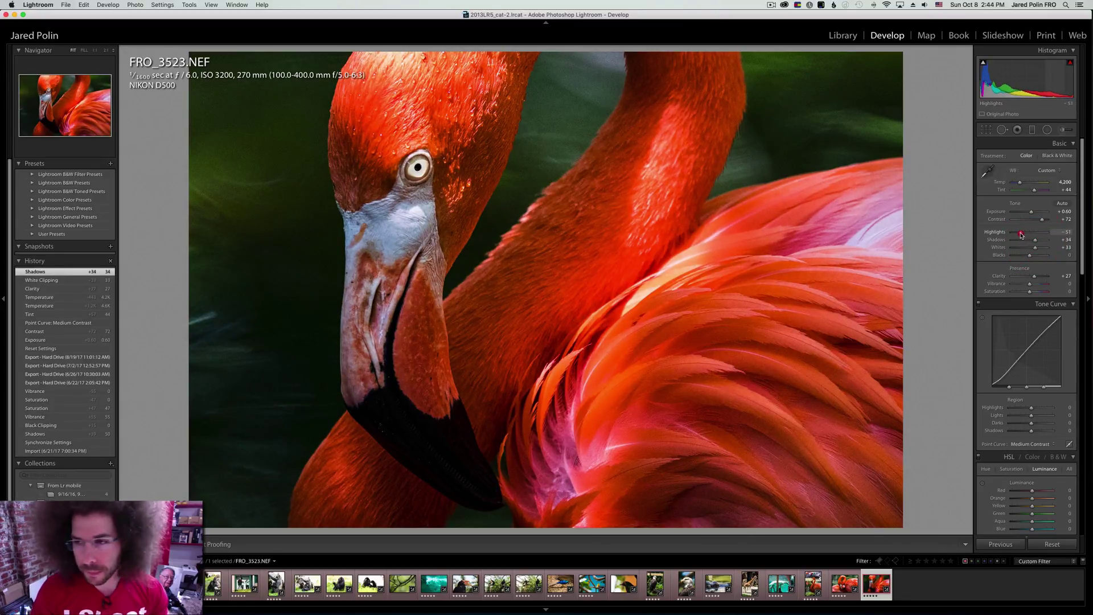
pyautogui.moveTo(1021, 234)
pyautogui.mouseDown()
pyautogui.moveTo(999, 235)
pyautogui.moveTo(1092, 234)
pyautogui.moveTo(1004, 234)
pyautogui.mouseUp()
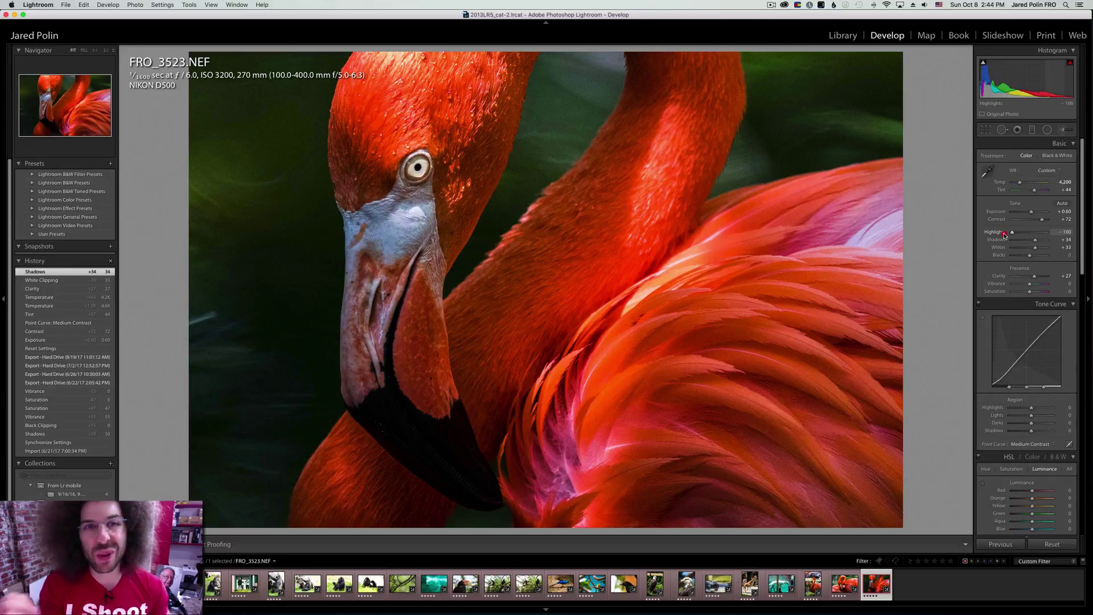
pyautogui.moveTo(1004, 234)
pyautogui.mouseDown()
pyautogui.moveTo(1030, 235)
pyautogui.moveTo(1018, 235)
pyautogui.mouseUp()
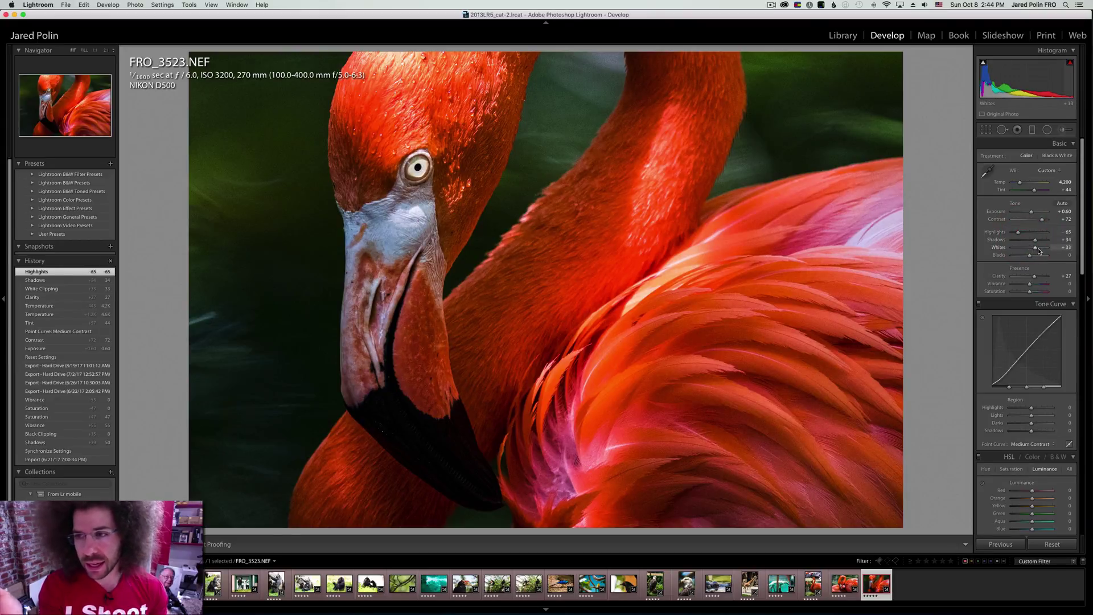
pyautogui.moveTo(1038, 251); pyautogui.dragTo(1038, 250)
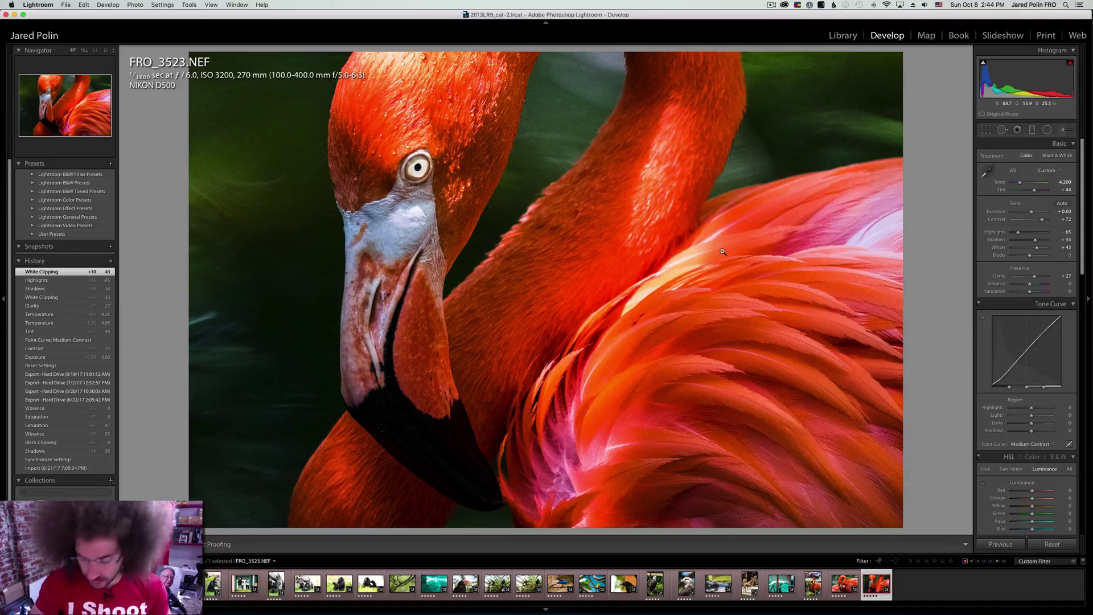
# Step: Compare the edited flamingo photo with its original, unedited version
pyautogui.press('\\')
pyautogui.press('\\')
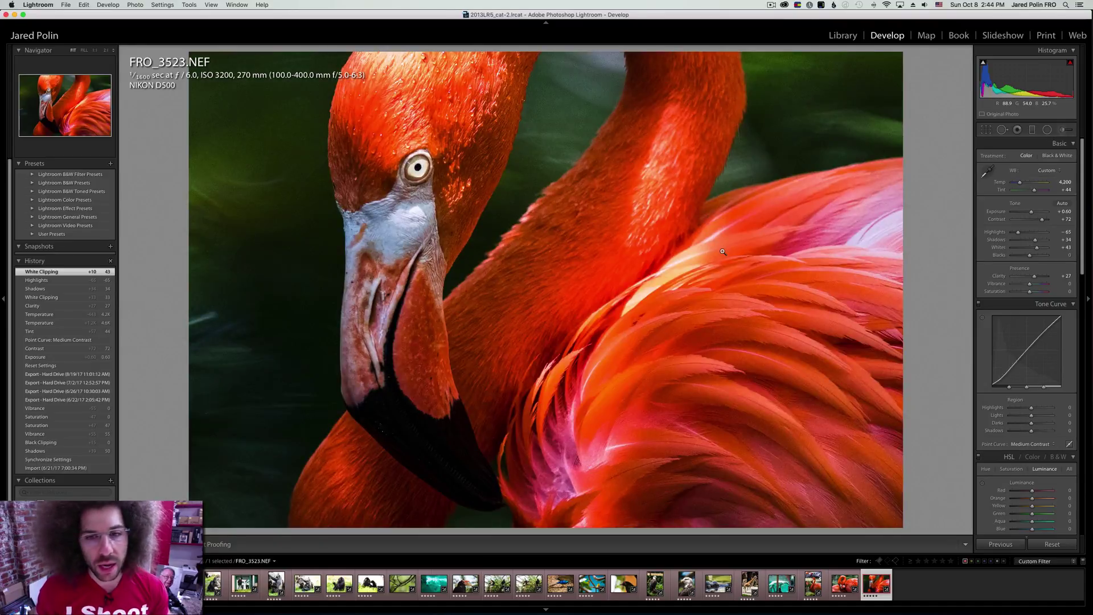
pyautogui.press('\\')
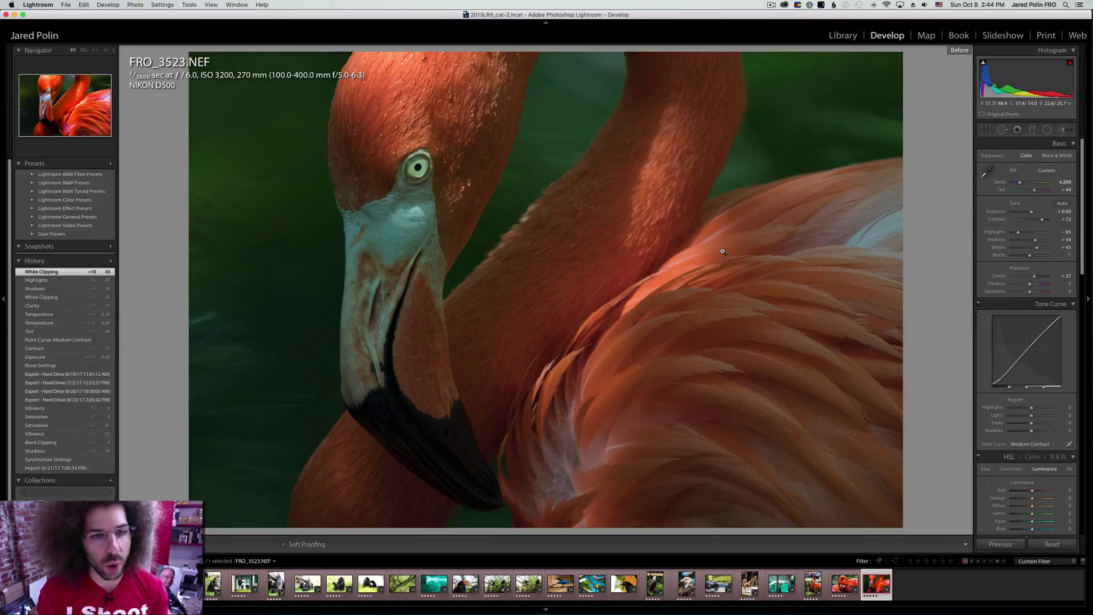
pyautogui.press('\\')
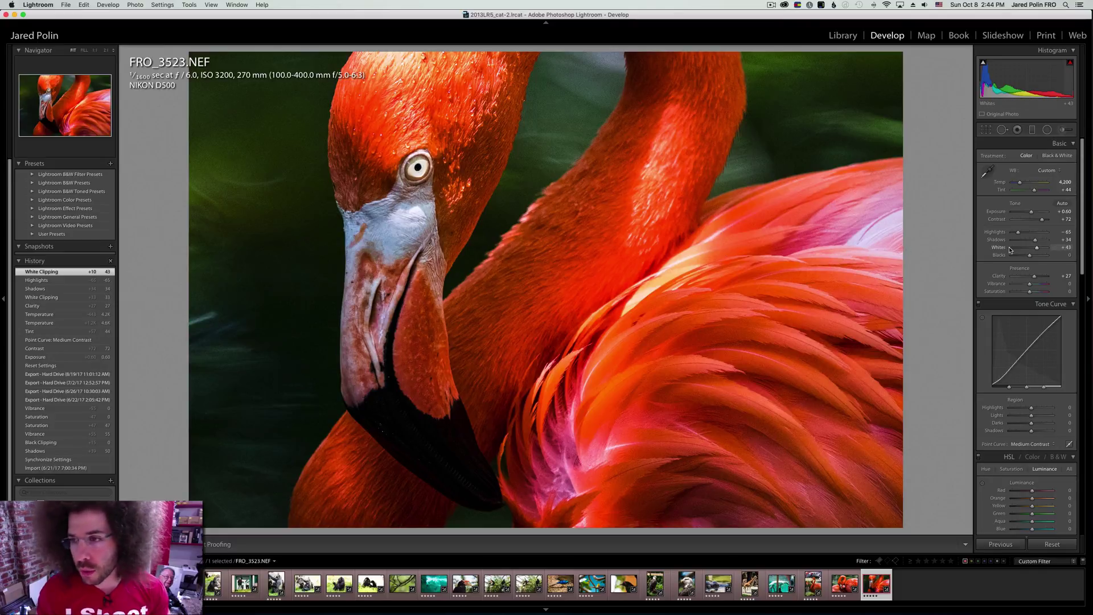
# Step: Raise the photo's shadows to +44
pyautogui.moveTo(1035, 240); pyautogui.dragTo(1037, 243)
pyautogui.scroll(-10, 1020, 364)
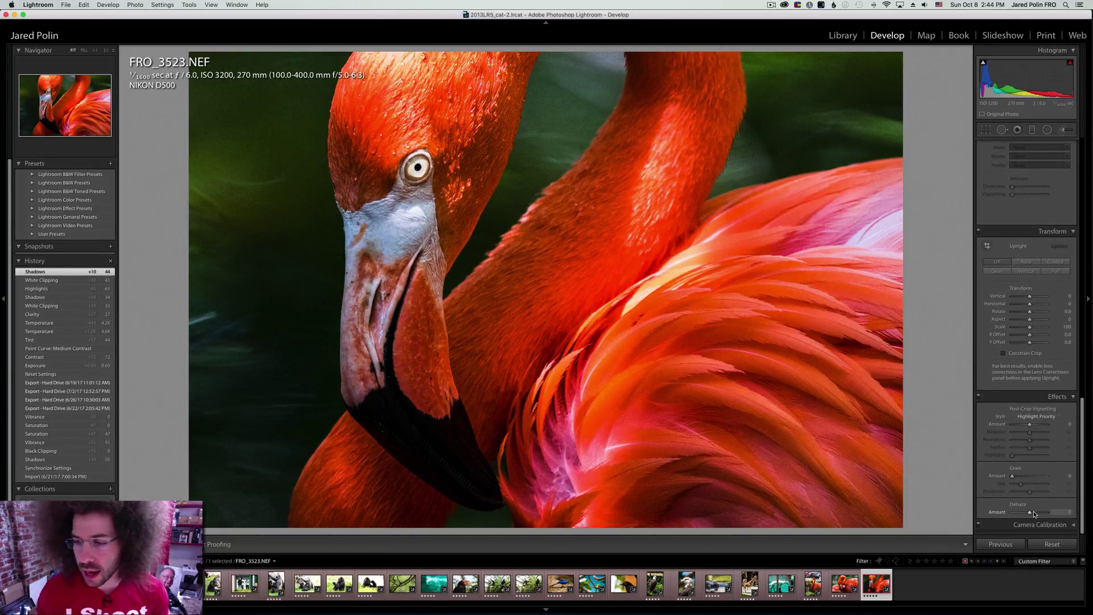
pyautogui.moveTo(1034, 514)
pyautogui.mouseDown()
pyautogui.moveTo(1009, 514)
pyautogui.moveTo(1032, 513)
pyautogui.mouseUp()
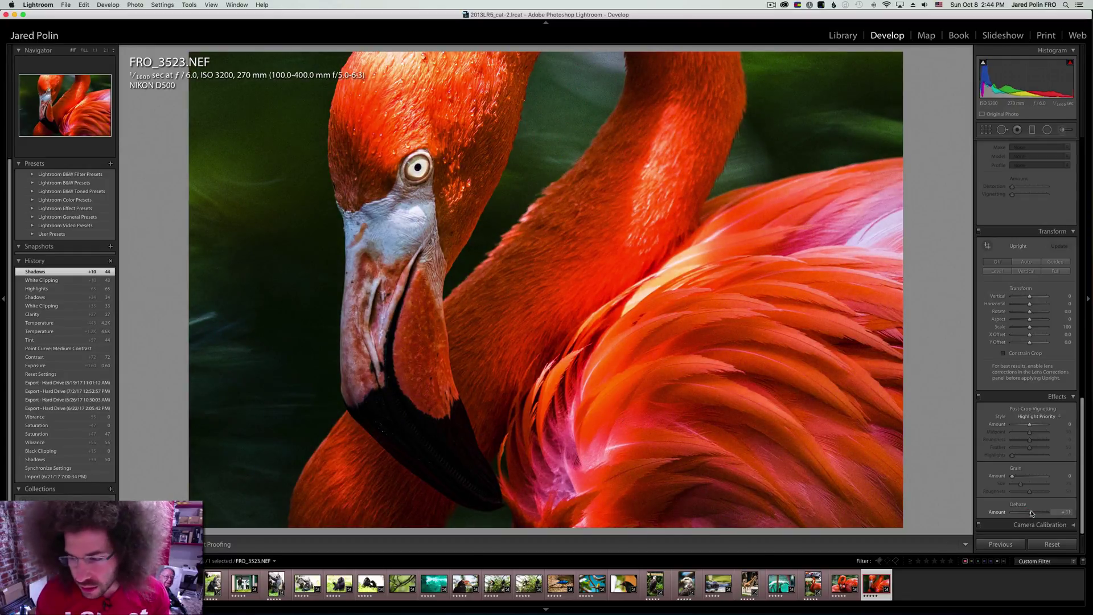
pyautogui.click(1032, 513)
pyautogui.press('super+z')
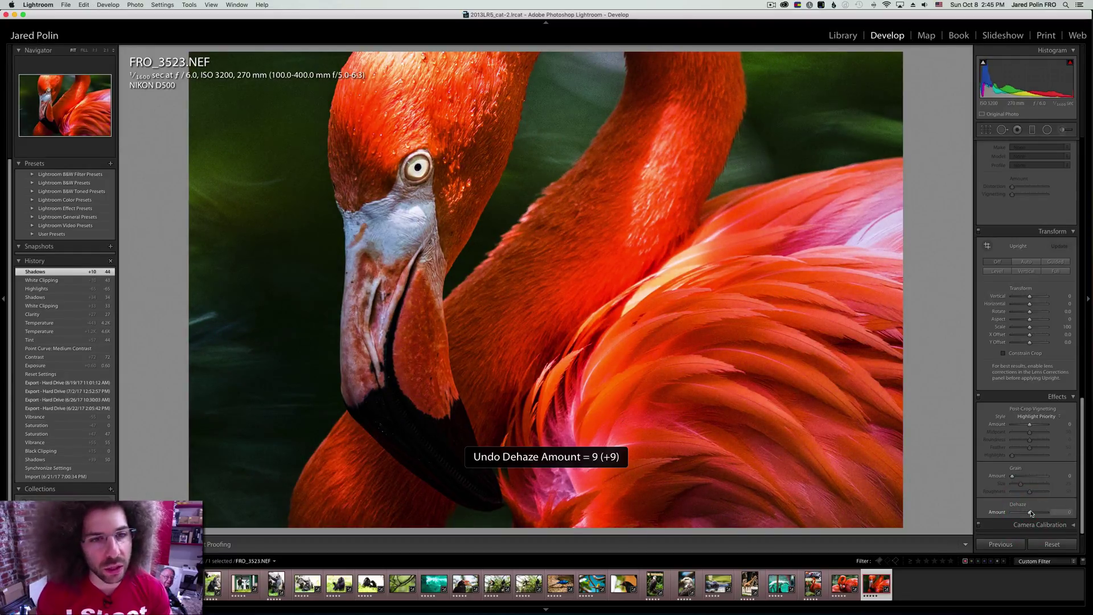
# Step: Set the photo's Dehaze amount to +13 and its blacks to +1
pyautogui.click(1033, 514)
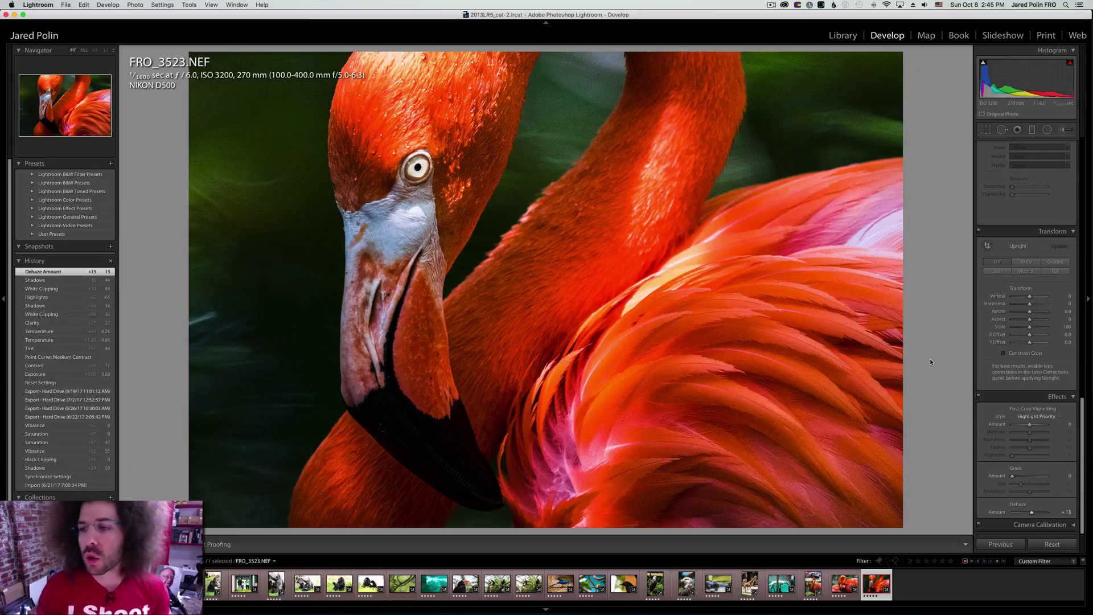
pyautogui.scroll(15, 995, 353)
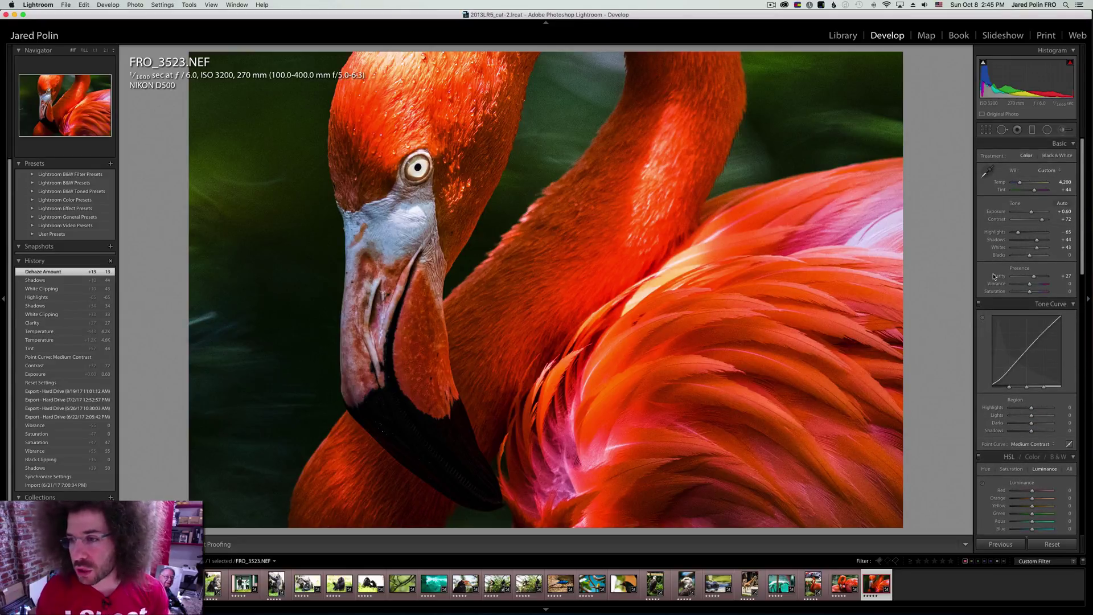
pyautogui.click(1030, 256)
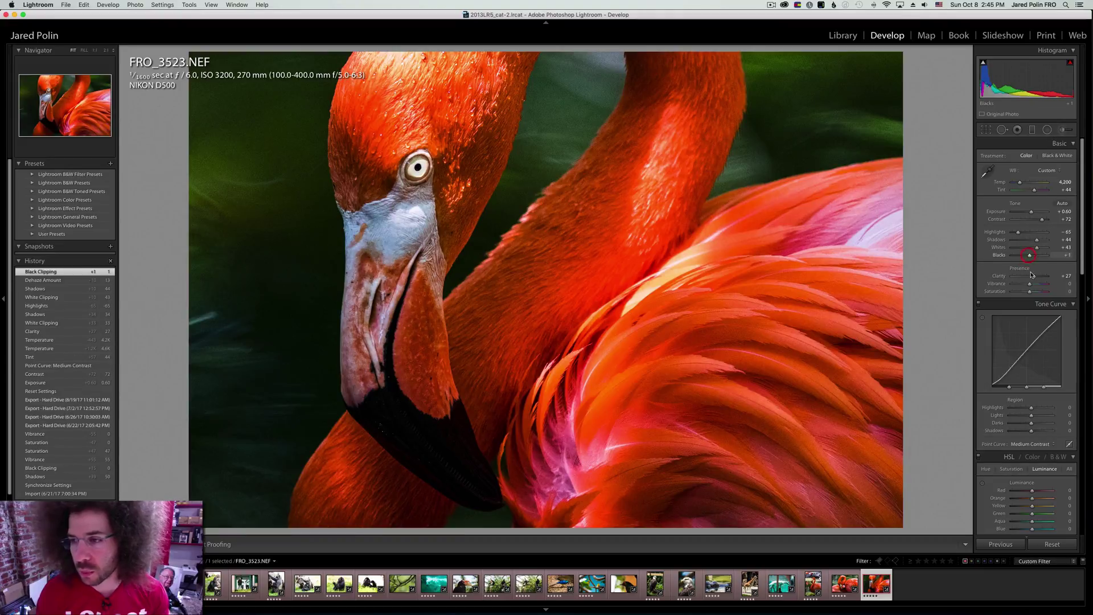
# Step: Try a higher vibrance on the photo and undo the change
pyautogui.moveTo(1029, 284); pyautogui.dragTo(1044, 286)
pyautogui.press('super+z')
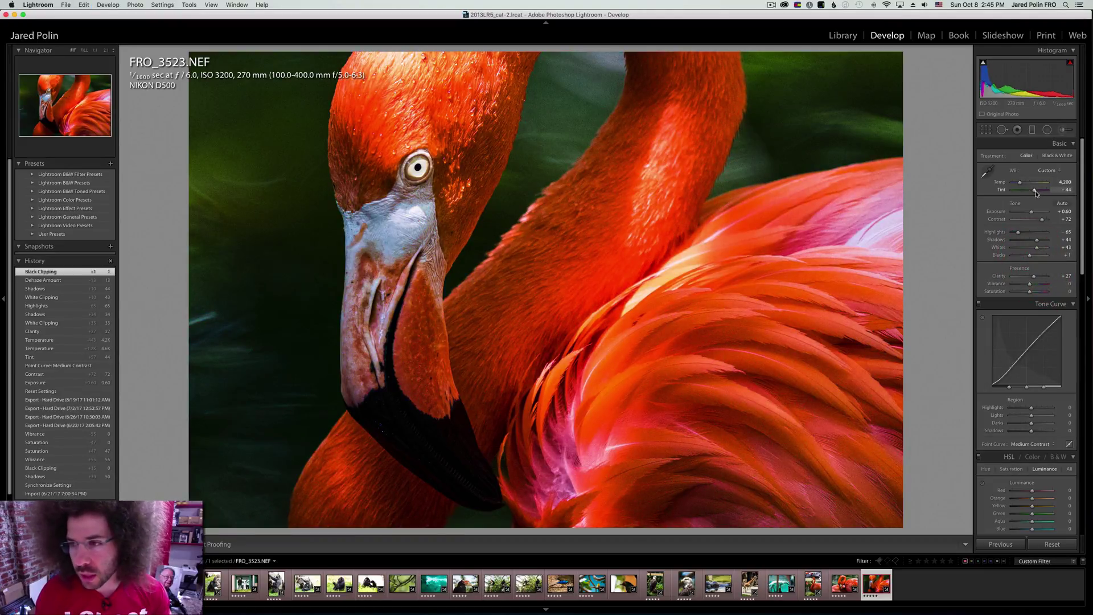
# Step: Set the photo's tint to +46 and reduce its contrast to +60
pyautogui.moveTo(1035, 191); pyautogui.dragTo(1037, 193)
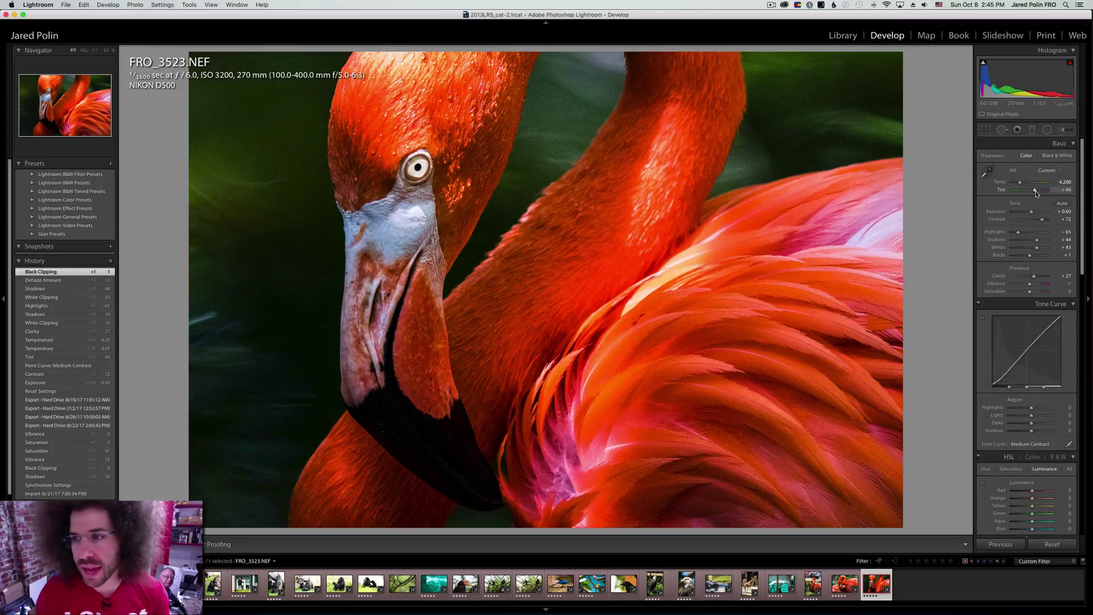
pyautogui.moveTo(1037, 194); pyautogui.dragTo(1040, 221)
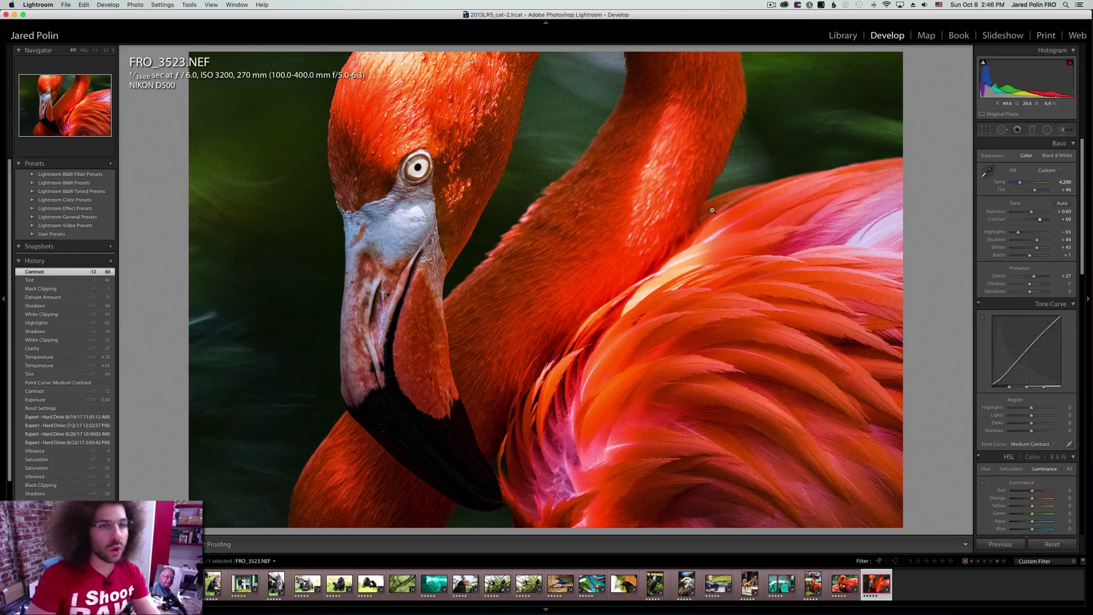
# Step: Switch to the Chrome window with The Lightroom System course page
pyautogui.hotkey('ctrl', 'Up')
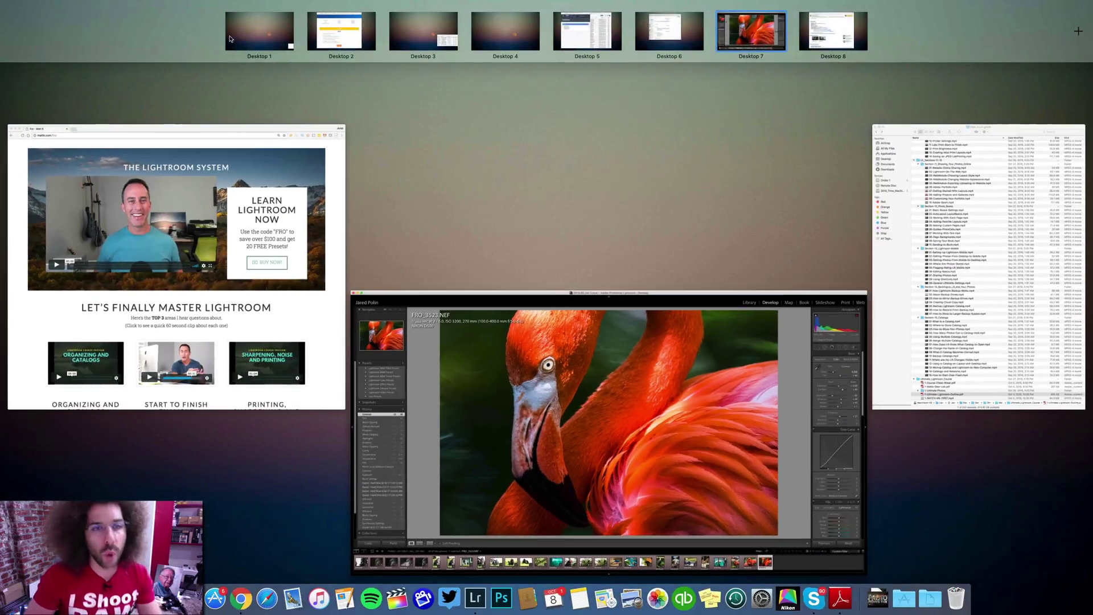
pyautogui.click(245, 171)
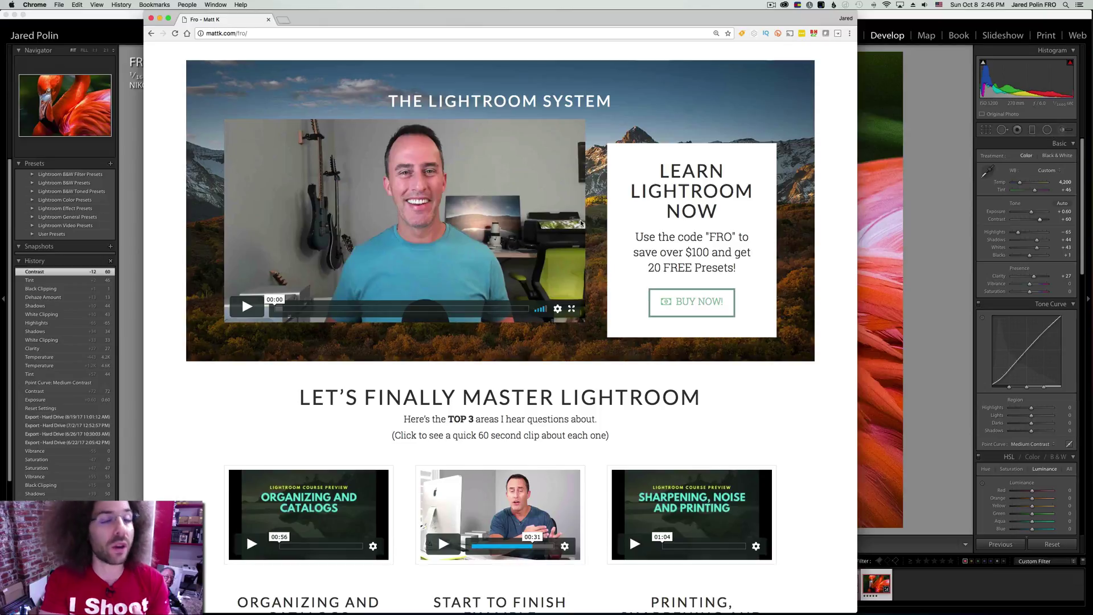
# Step: Switch to the Lightroom guide folder in Finder and look through the course's section folders and lesson videos
pyautogui.hotkey('ctrl', 'Up')
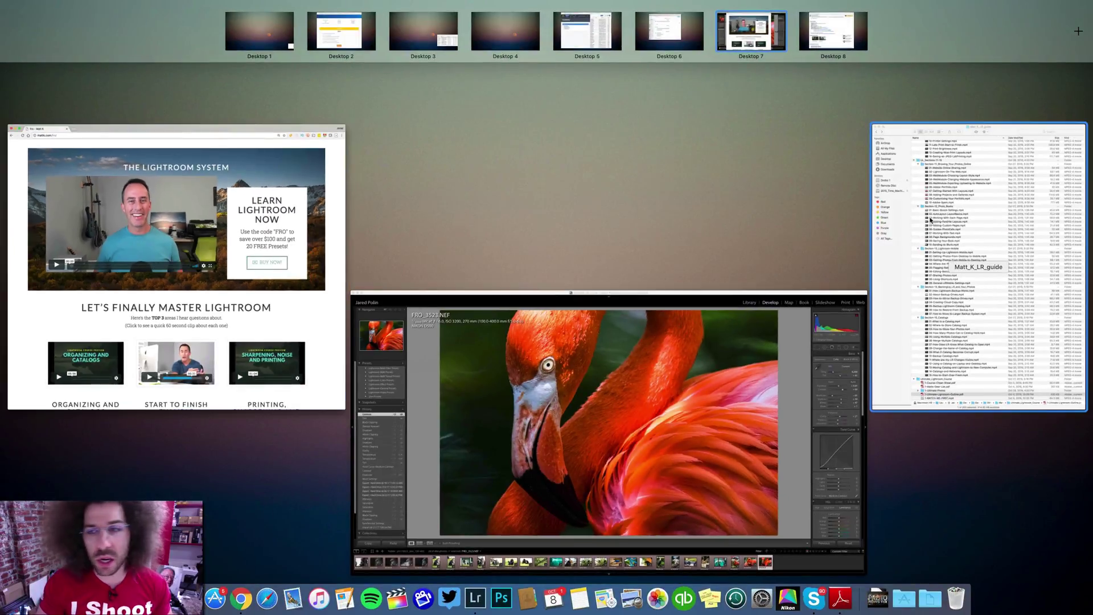
pyautogui.click(979, 267)
pyautogui.scroll(20, 740, 188)
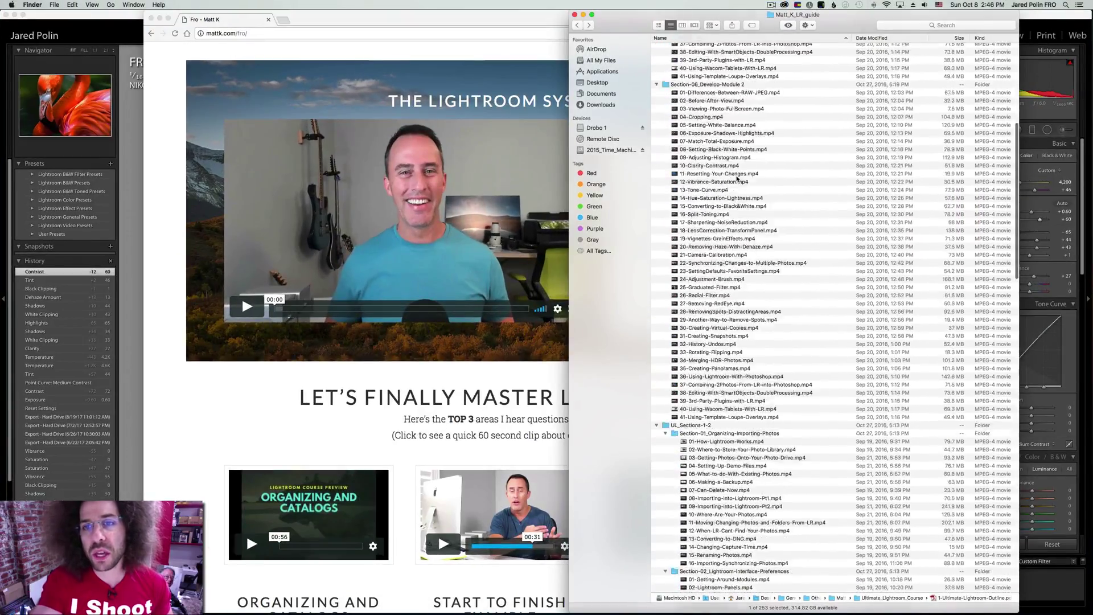
pyautogui.scroll(-15, 737, 178)
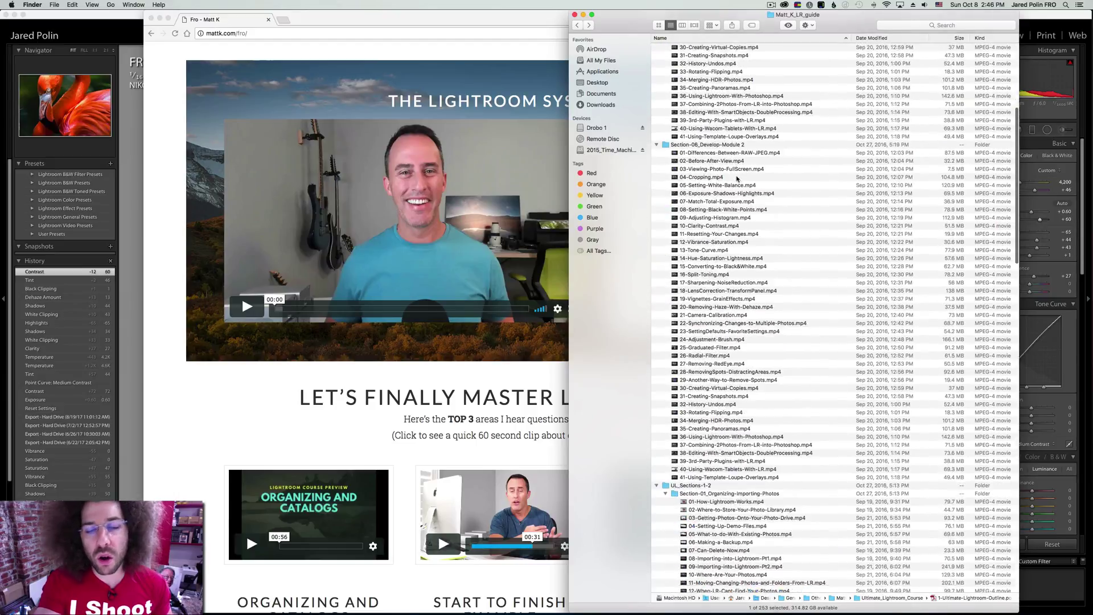
pyautogui.scroll(-15, 737, 179)
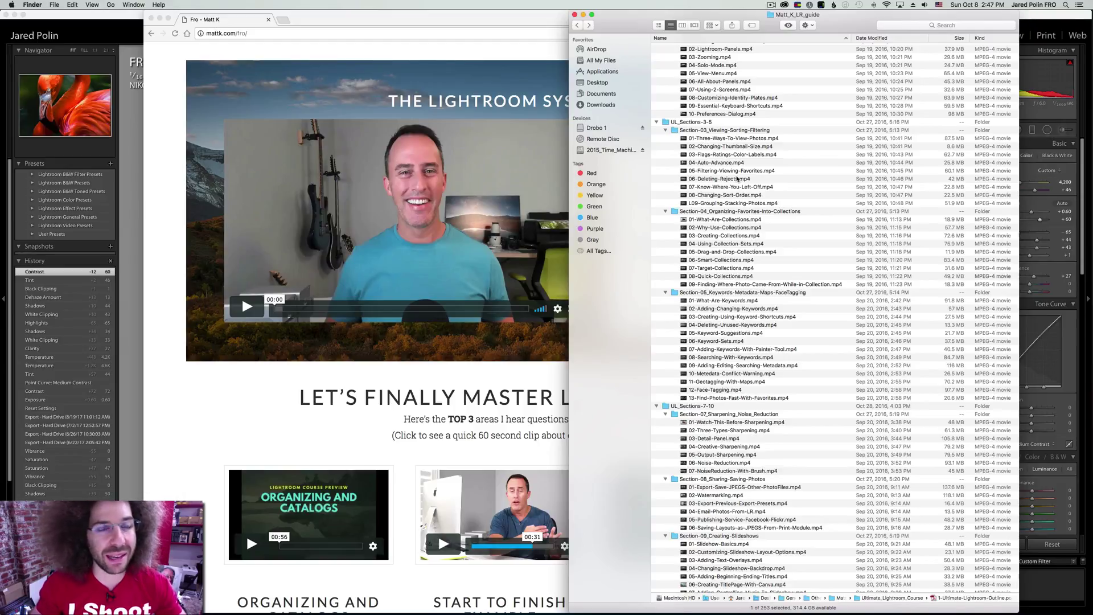
pyautogui.scroll(-20, 738, 179)
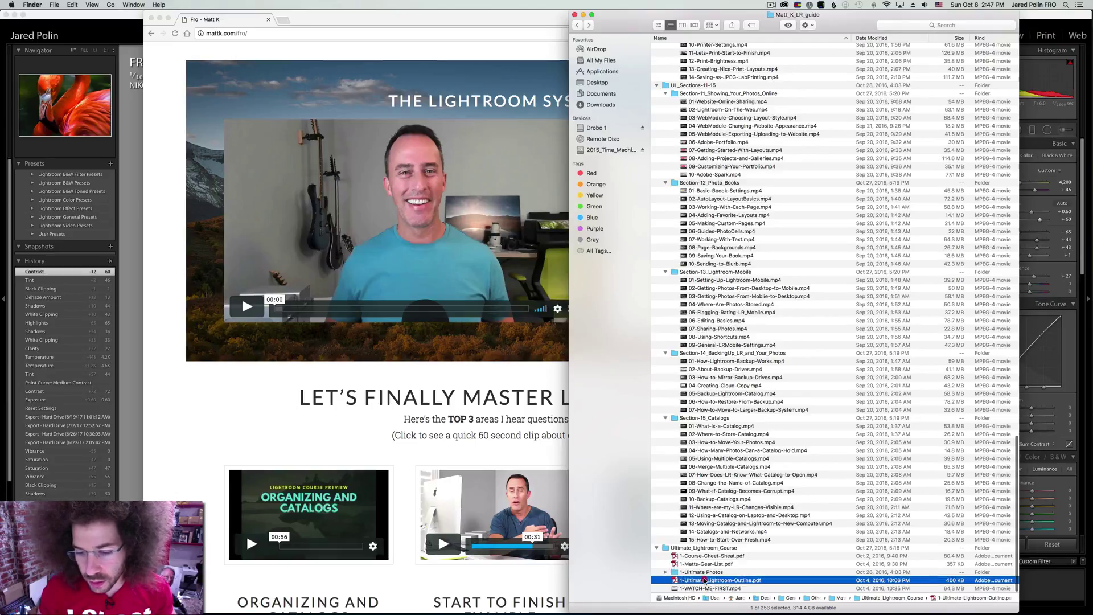
# Step: Open 1-Ultimate-Lightroom-Outline.pdf and look through the course's section and lesson lists, returning to the cover page
pyautogui.doubleClick(705, 580)
pyautogui.scroll(-20, 412, 196)
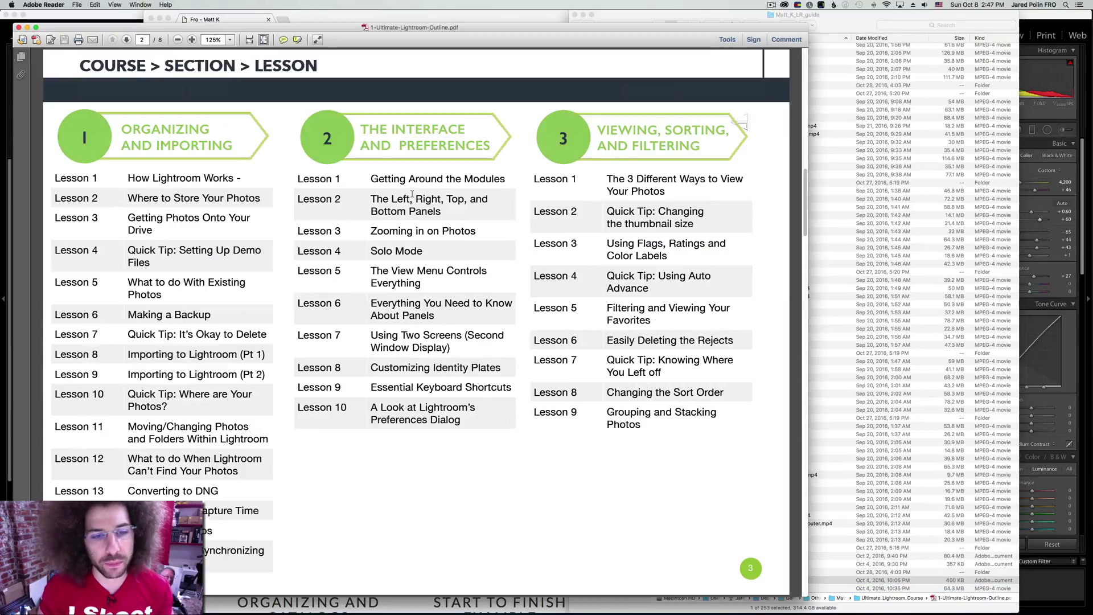
pyautogui.scroll(15, 383, 212)
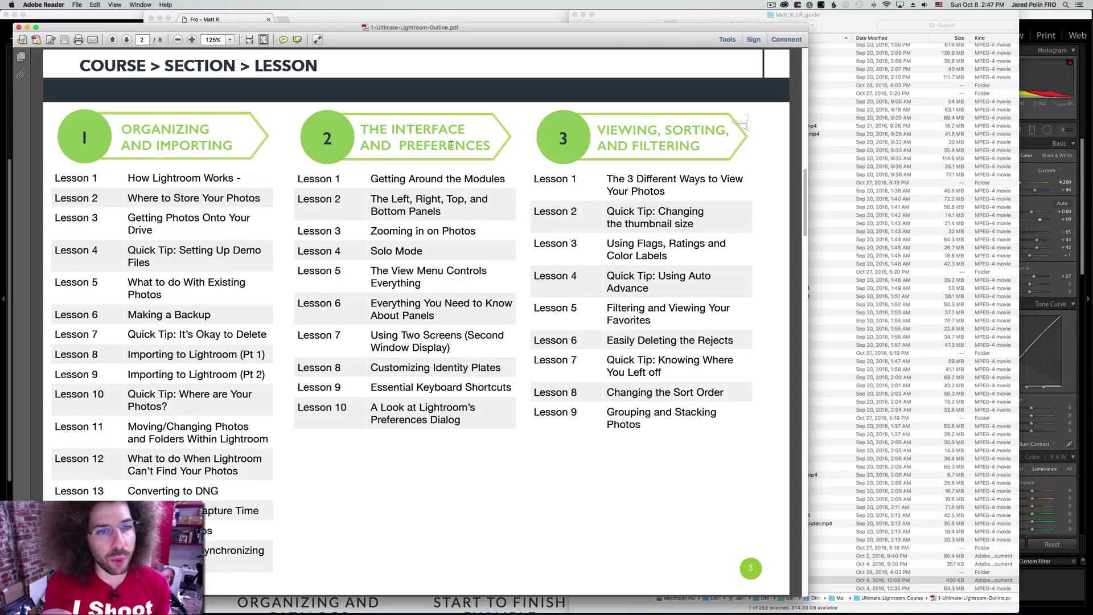
pyautogui.scroll(10, 454, 152)
pyautogui.scroll(-15, 452, 179)
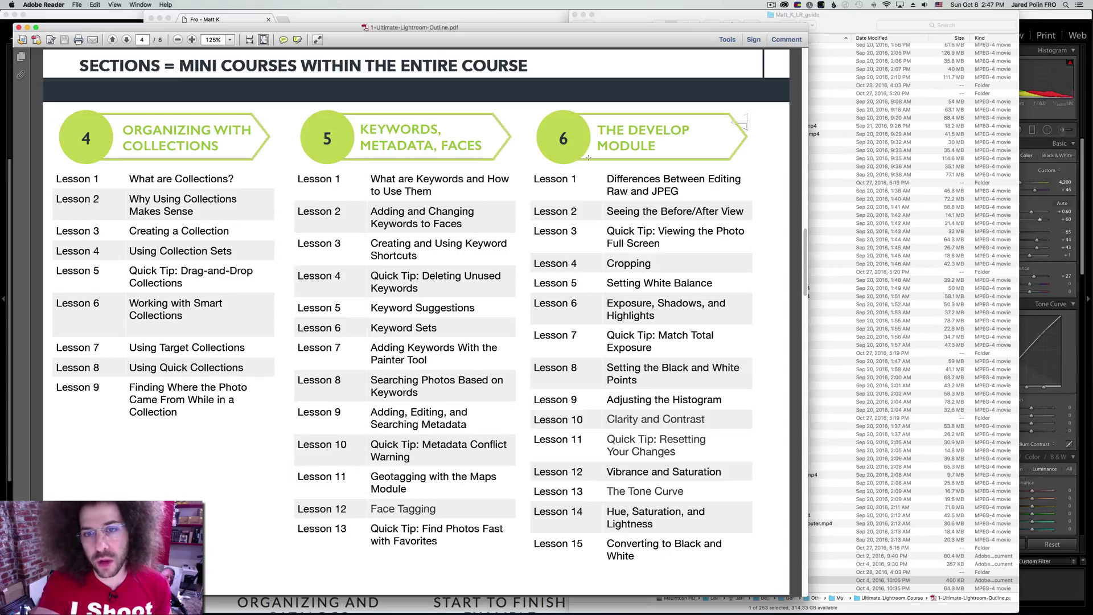
pyautogui.scroll(-20, 588, 158)
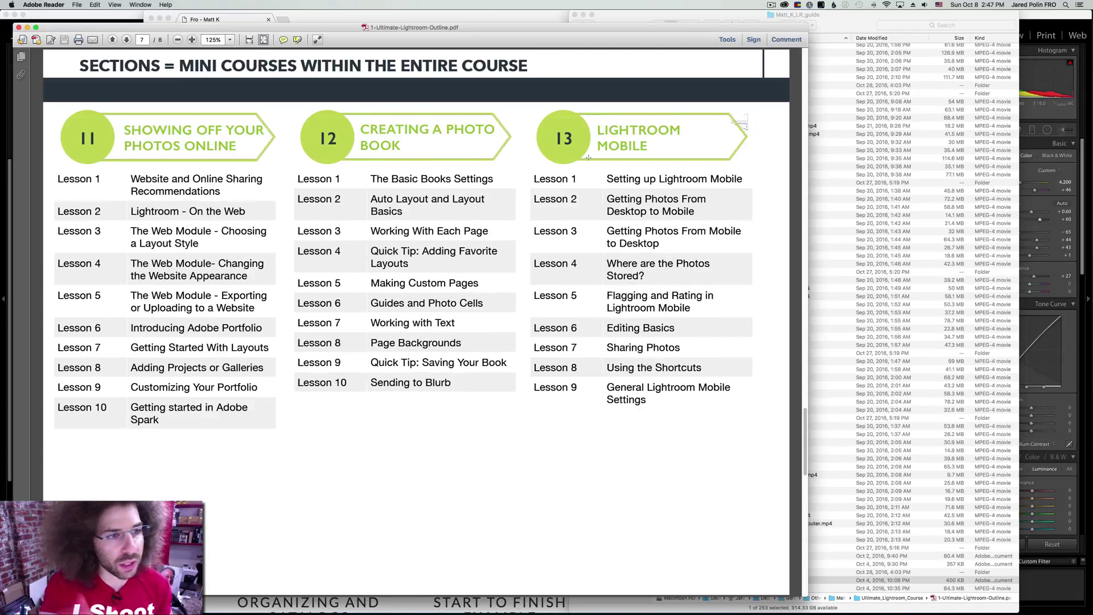
pyautogui.scroll(8, 428, 143)
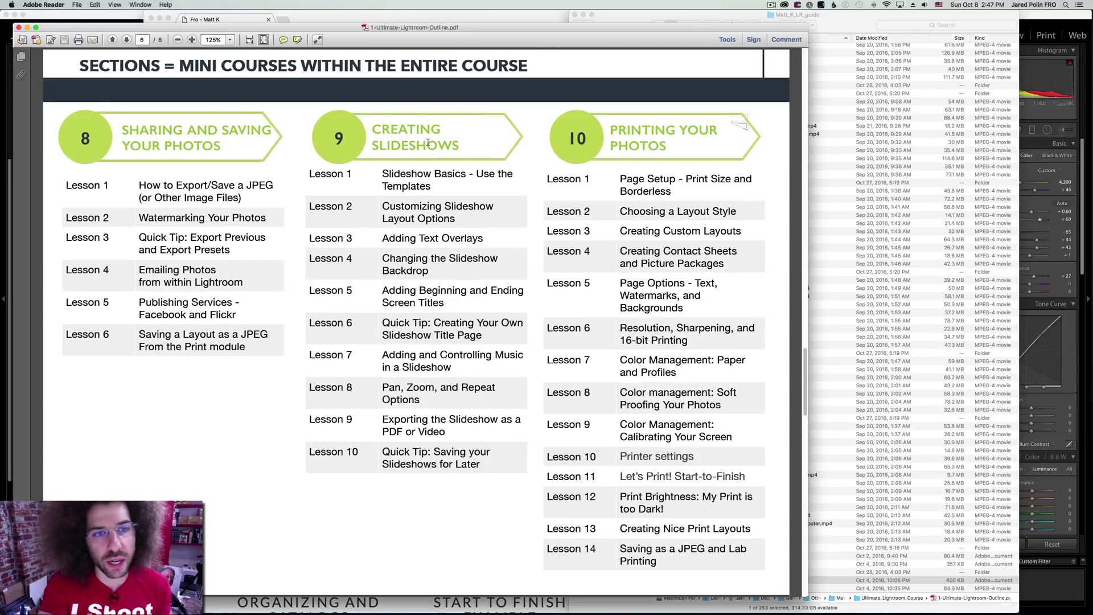
pyautogui.scroll(15, 428, 148)
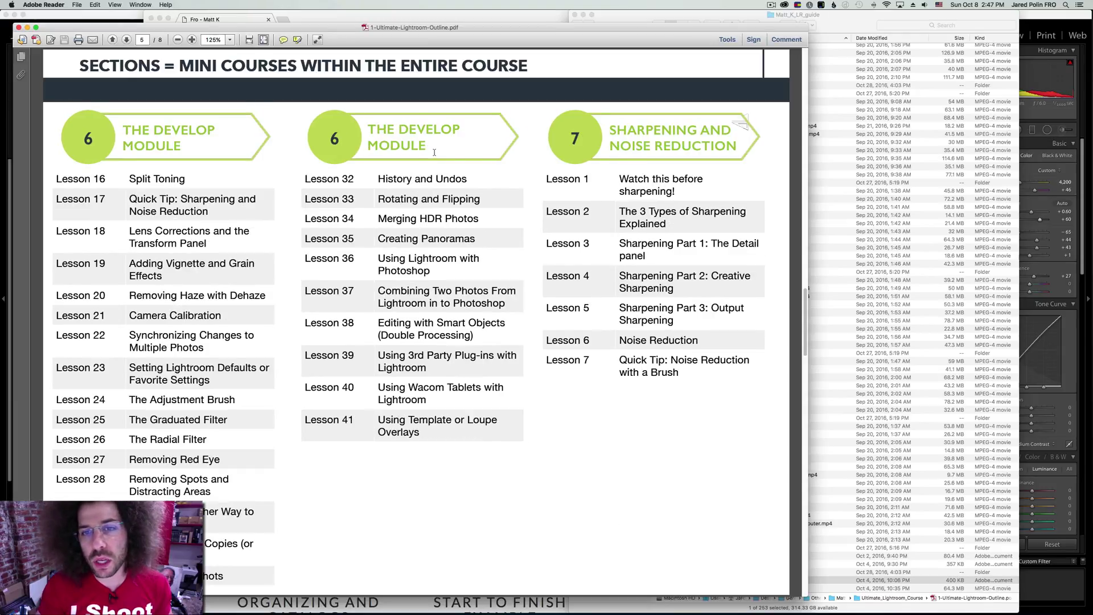
pyautogui.scroll(20, 450, 168)
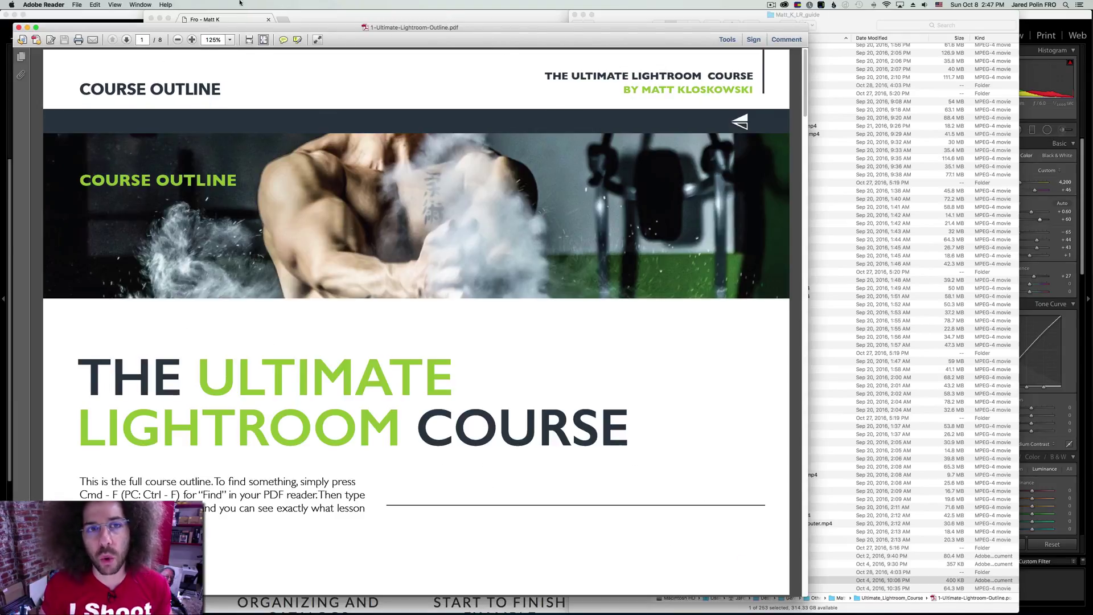
# Step: Return to The Lightroom System course page in Chrome
pyautogui.hotkey('ctrl', 'Up')
pyautogui.click(226, 409)
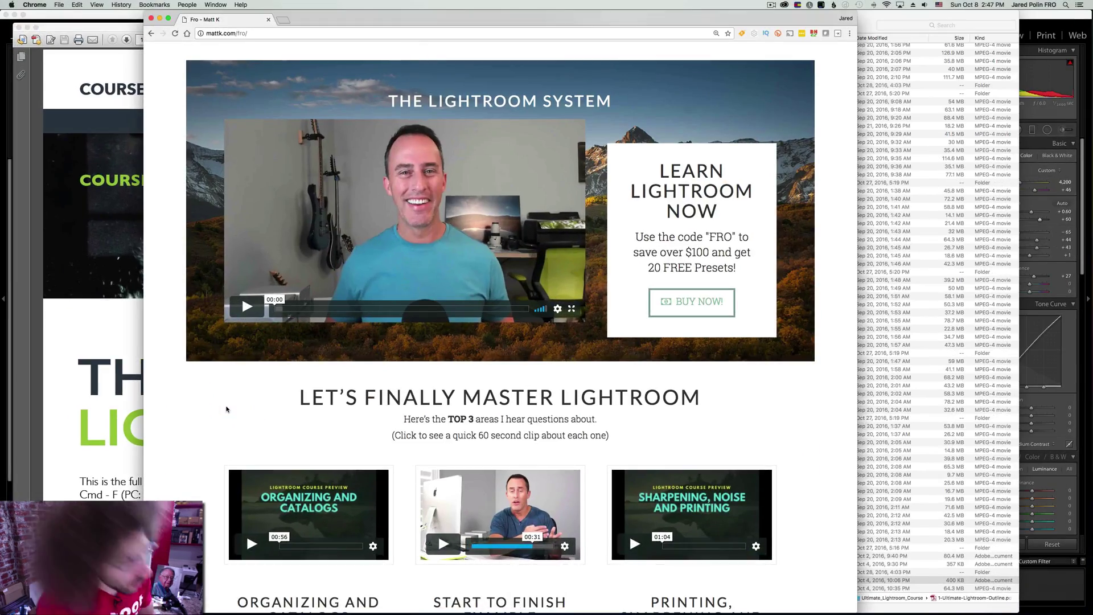